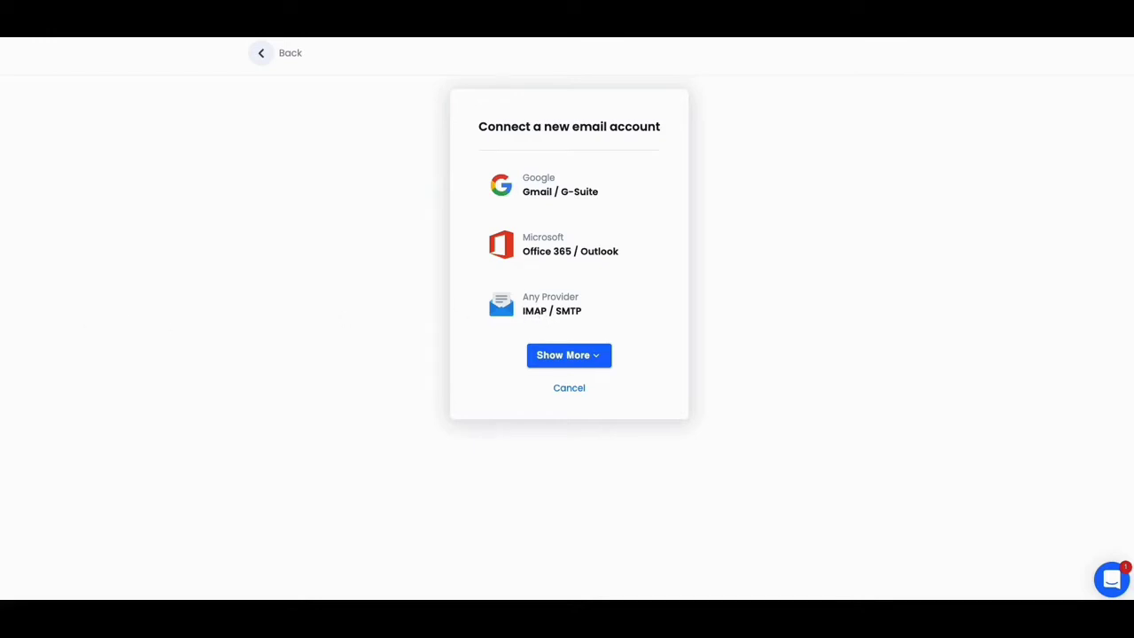
key("Return")
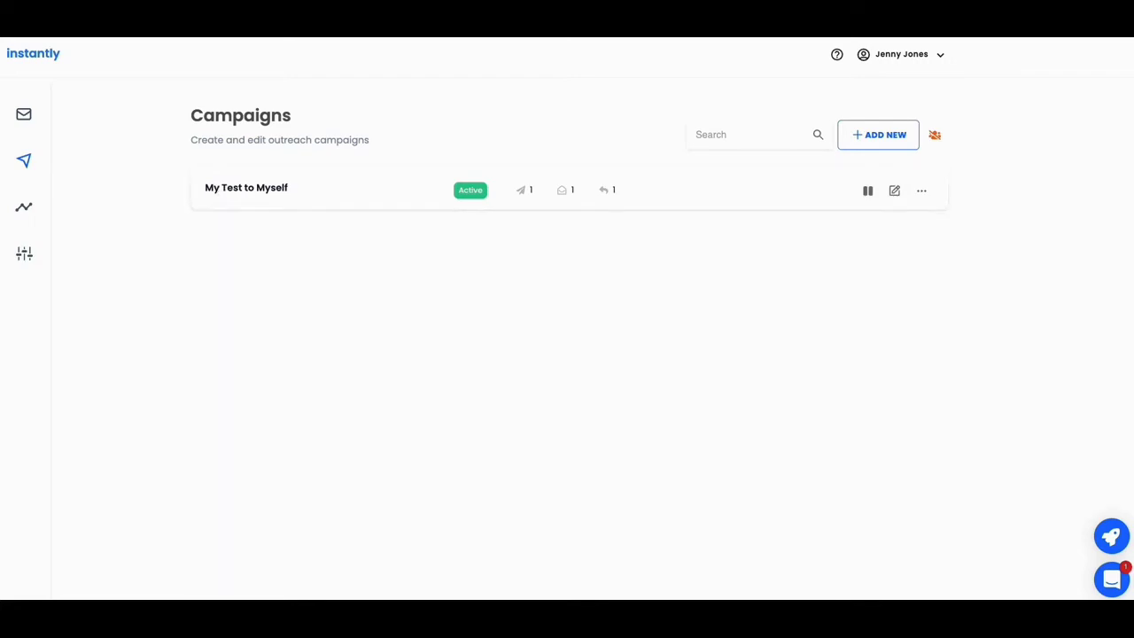
Open the My Test to Myself campaign and view its leads
left_click(246, 187)
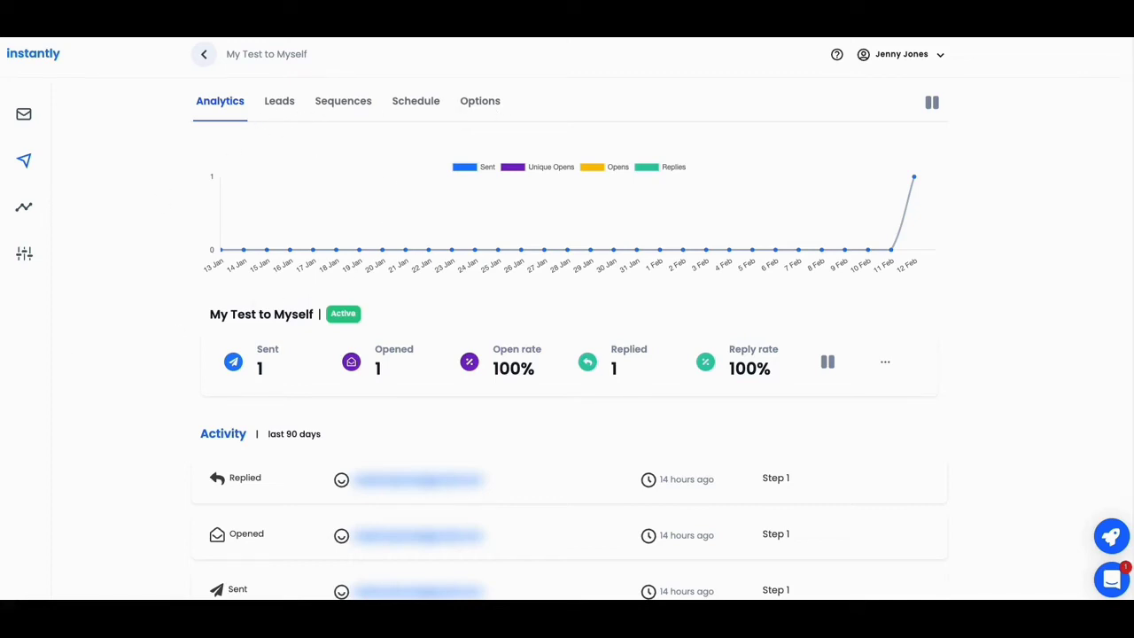
left_click(279, 101)
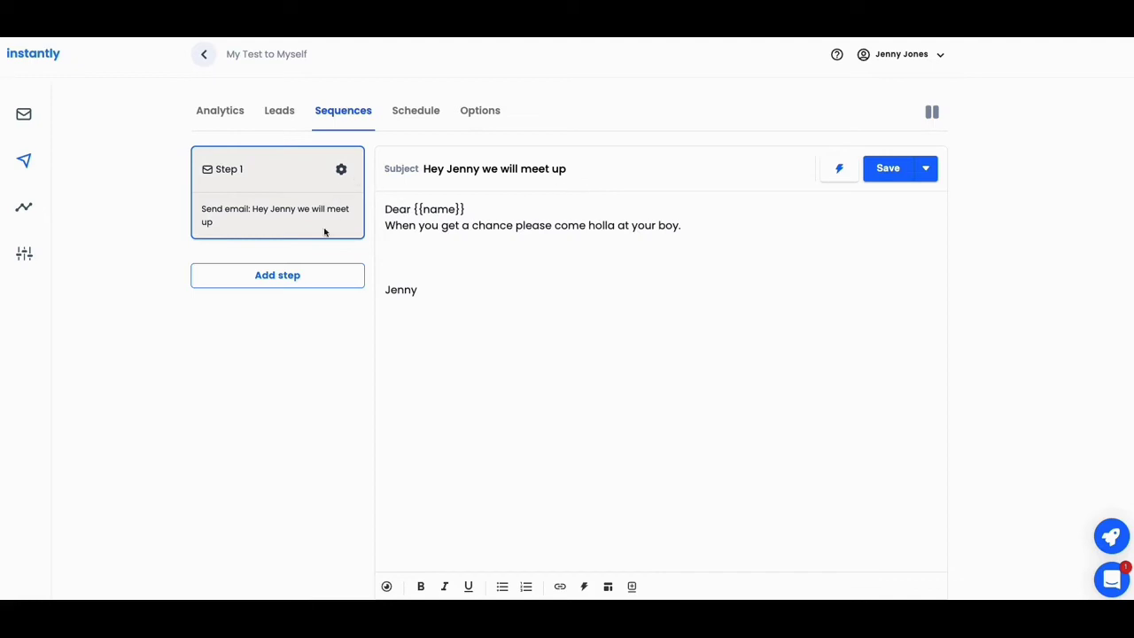
Add a second email step to the campaign's sequence and select it
left_click(275, 280)
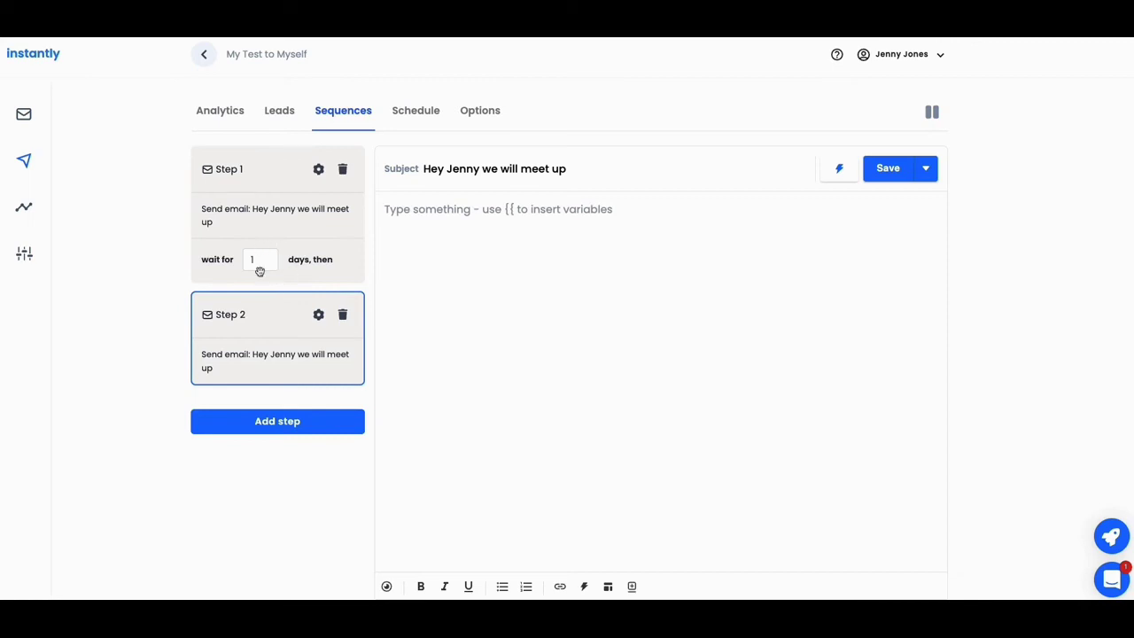
left_click(266, 260)
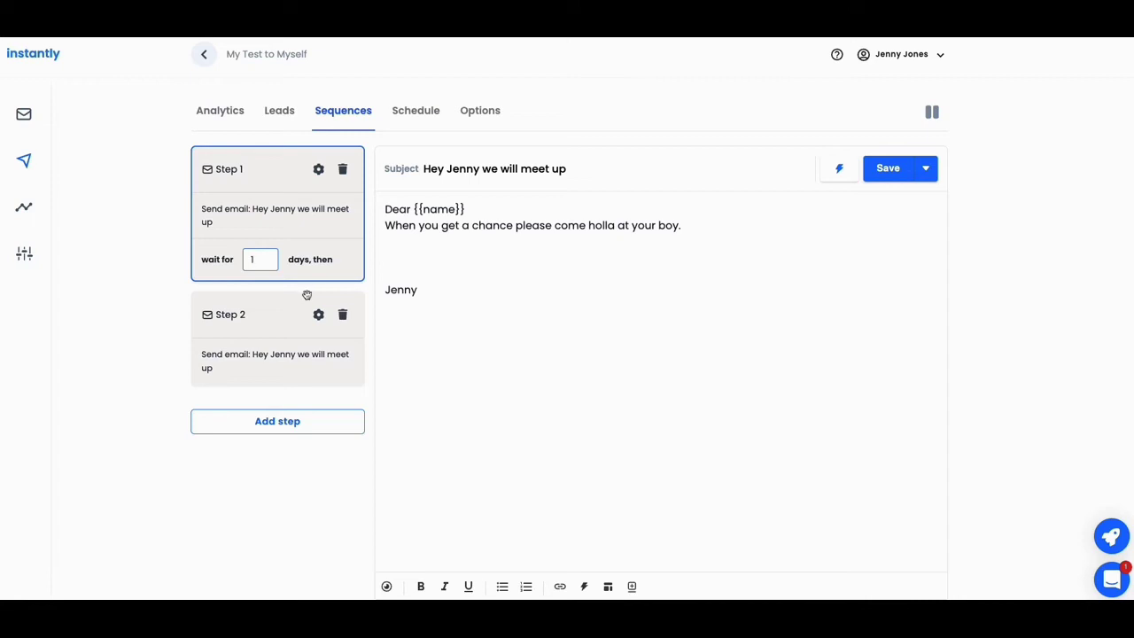
left_click(255, 355)
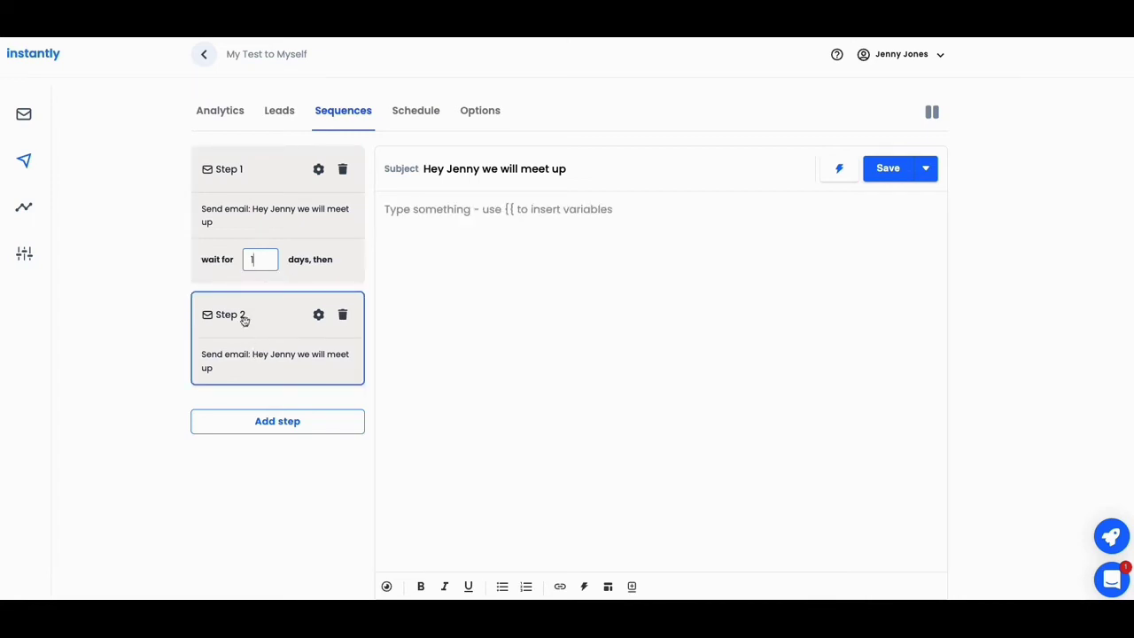
left_click(266, 361)
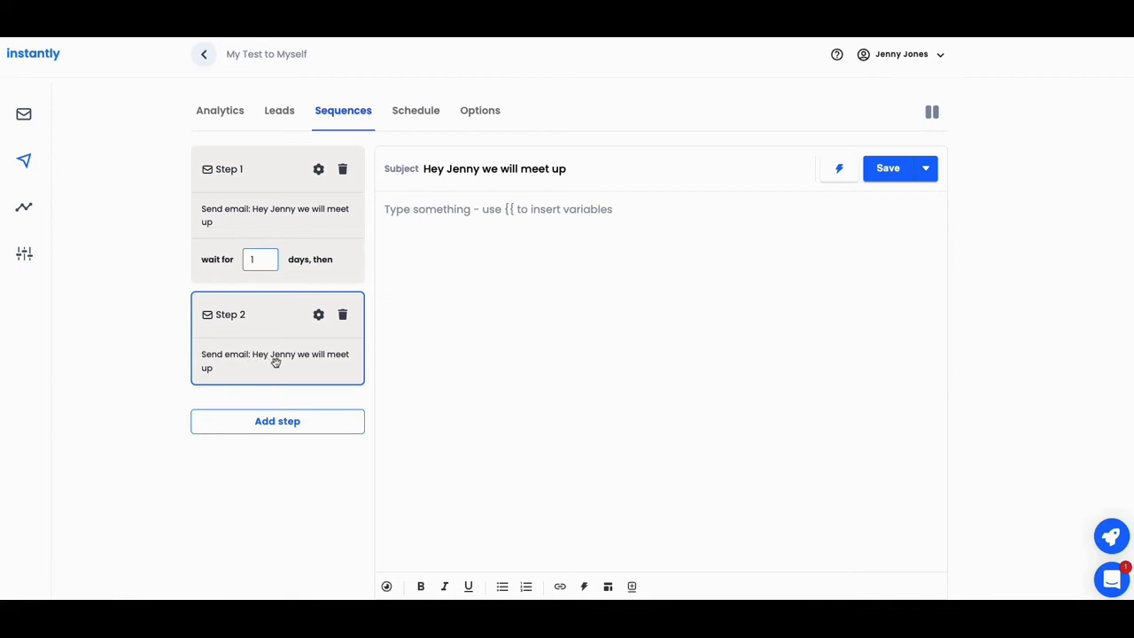
Add a condition to step 2 that skips the wait time before the next step if a lead opens this email
left_click(318, 317)
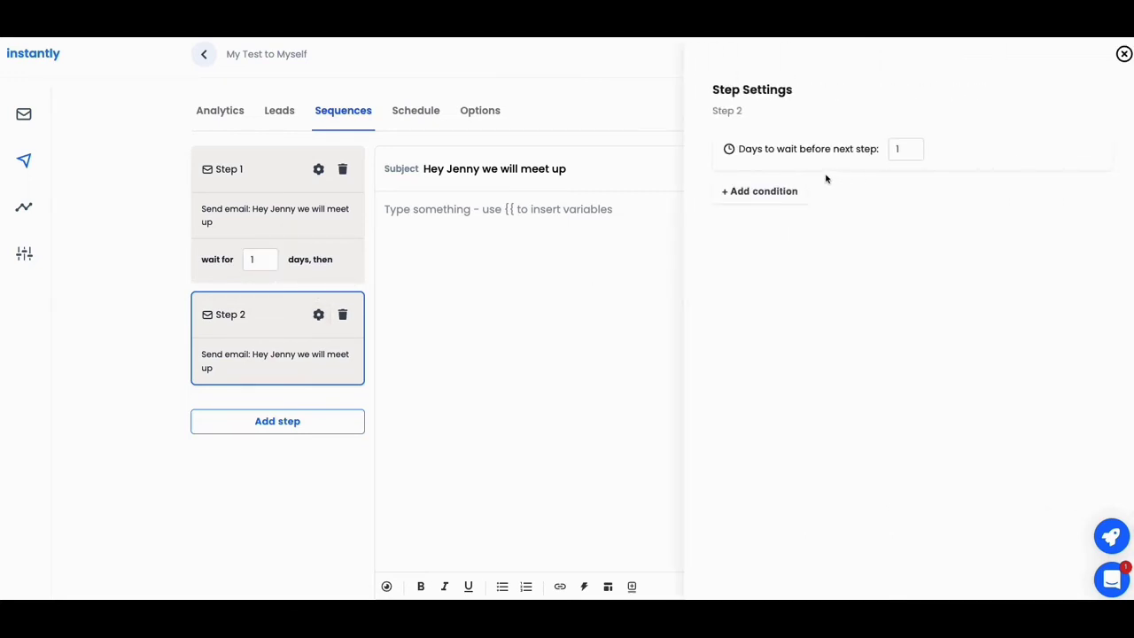
left_click(776, 199)
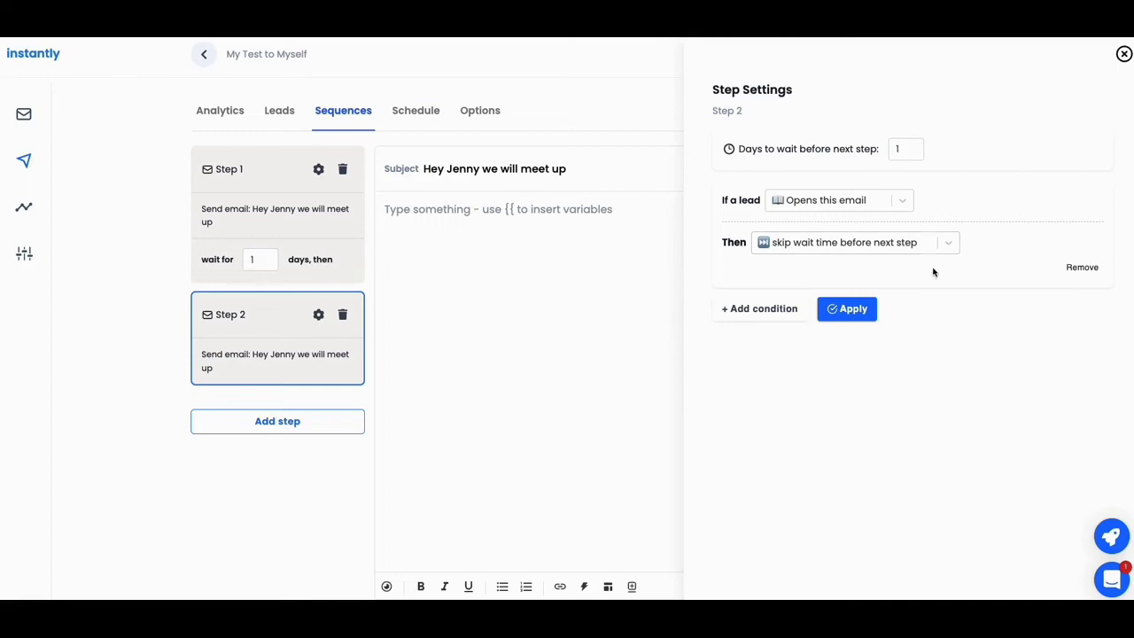
Add a second condition changing the wait time before the next step if a lead replies to this email, and close the settings without applying
left_click(764, 310)
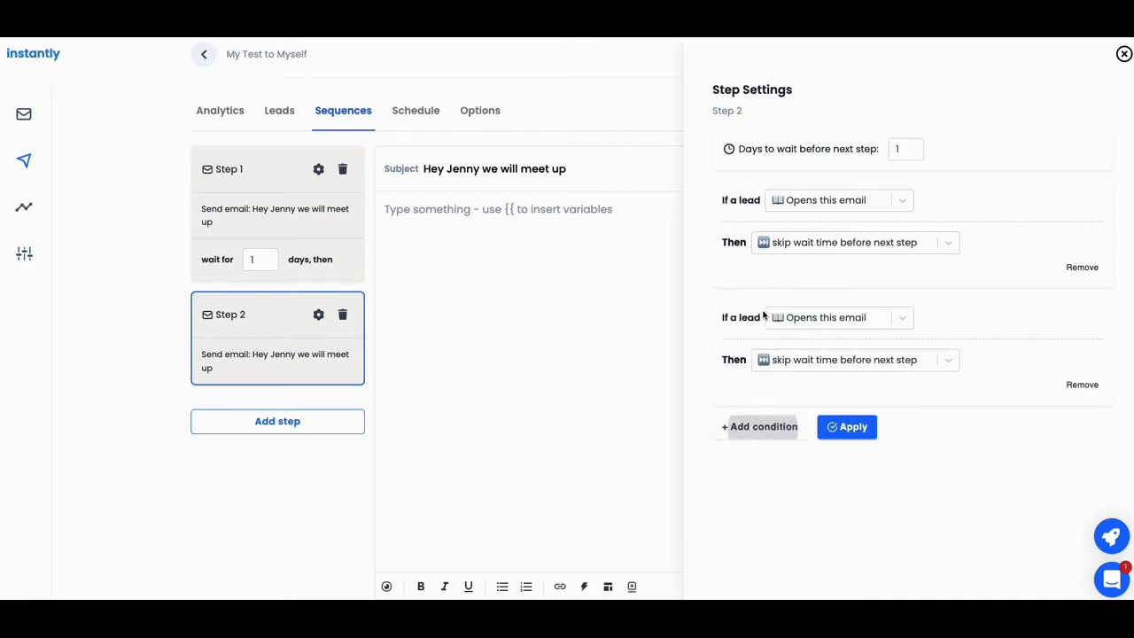
left_click(895, 321)
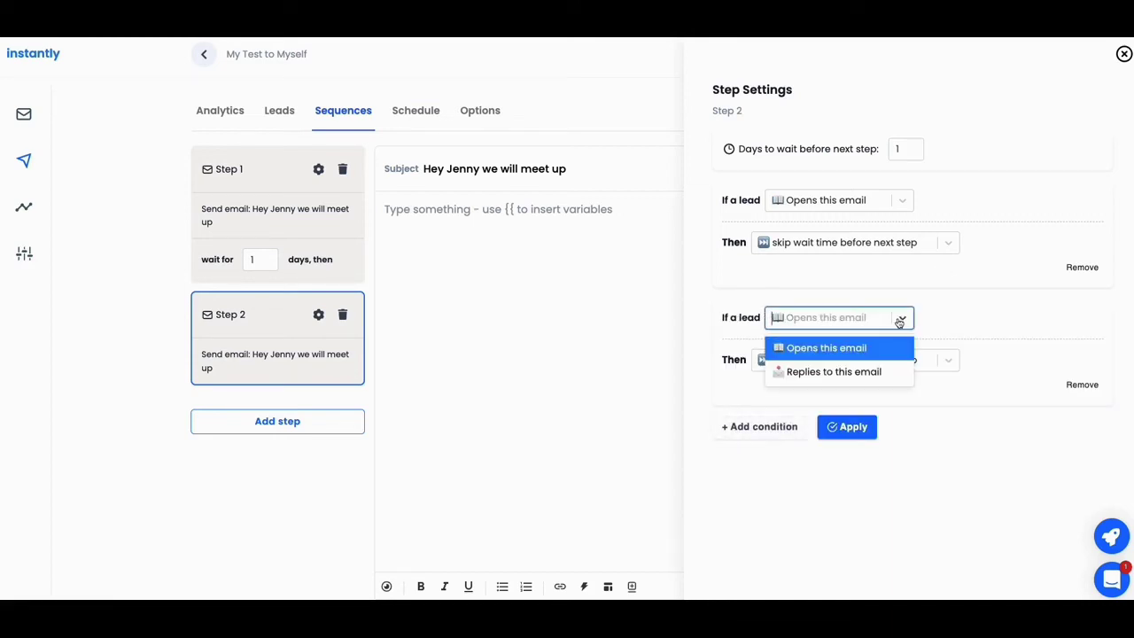
left_click(853, 373)
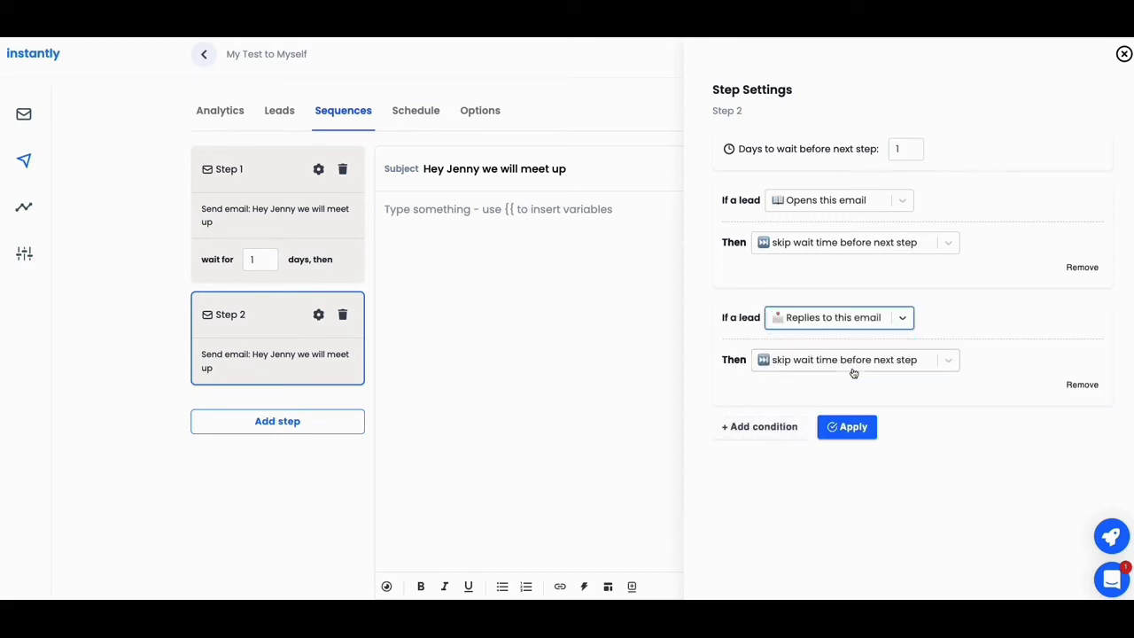
left_click(944, 365)
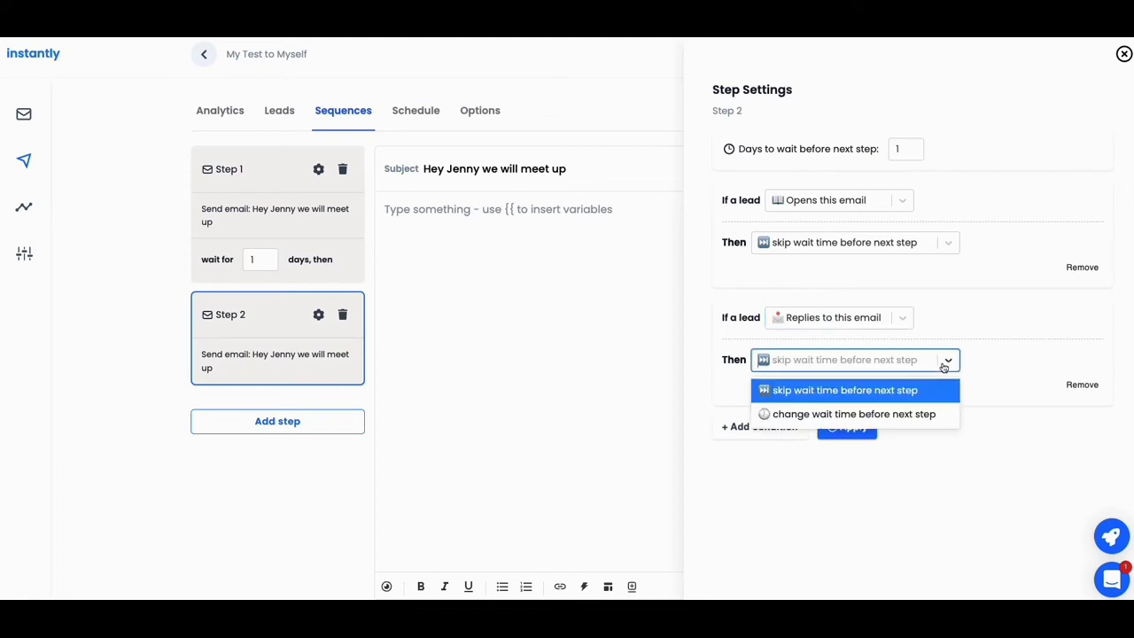
left_click(909, 421)
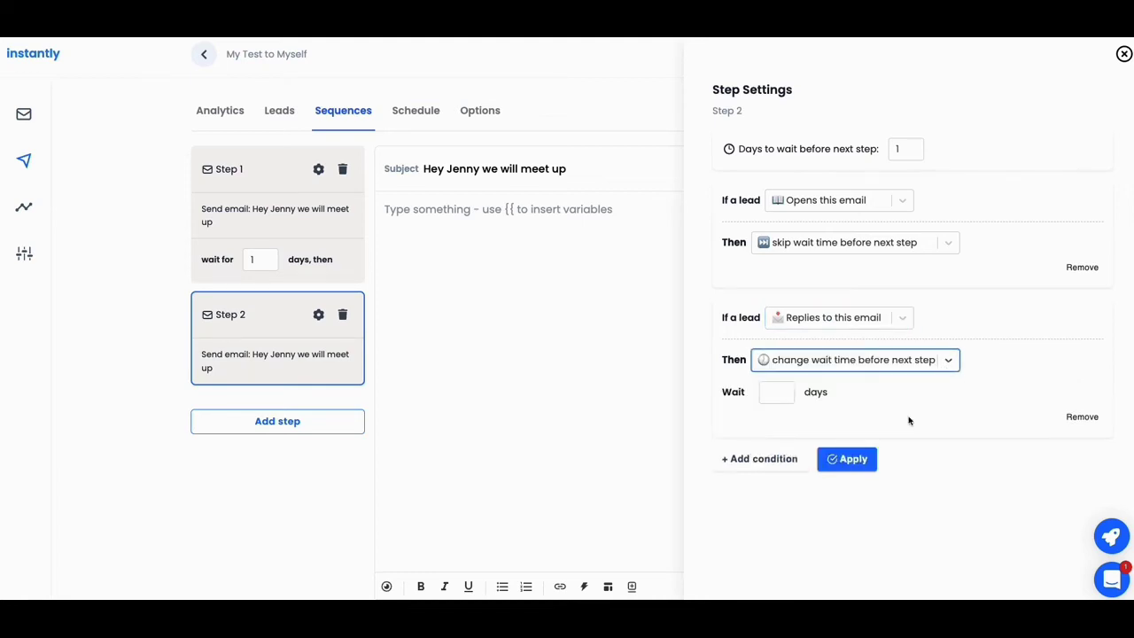
left_click(1123, 55)
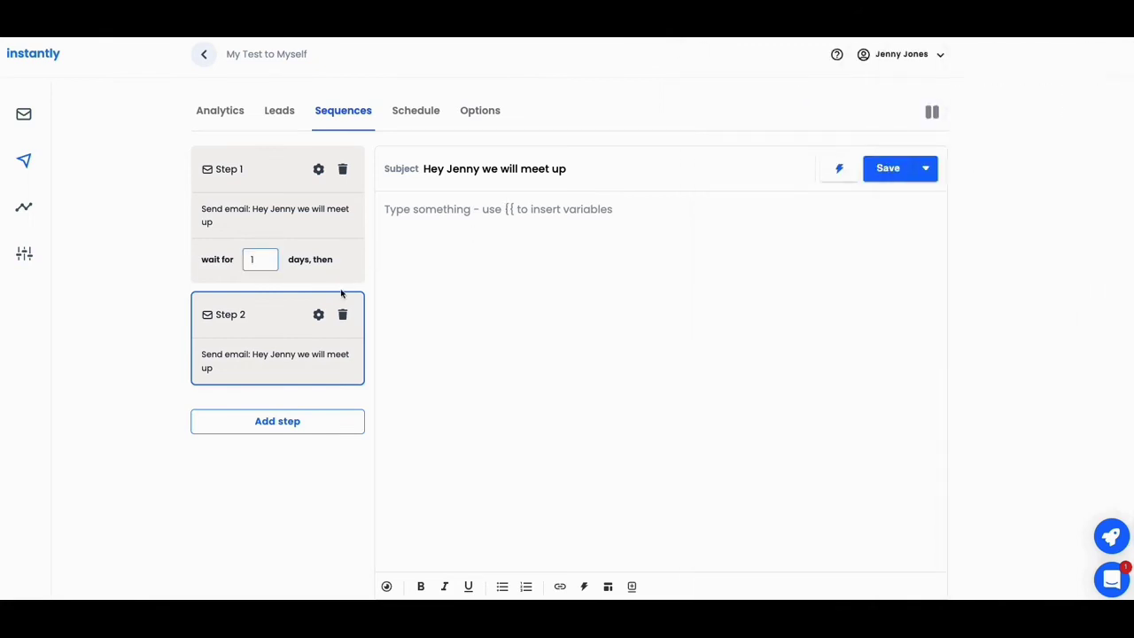
Delete step 2 from the email sequence
left_click(343, 315)
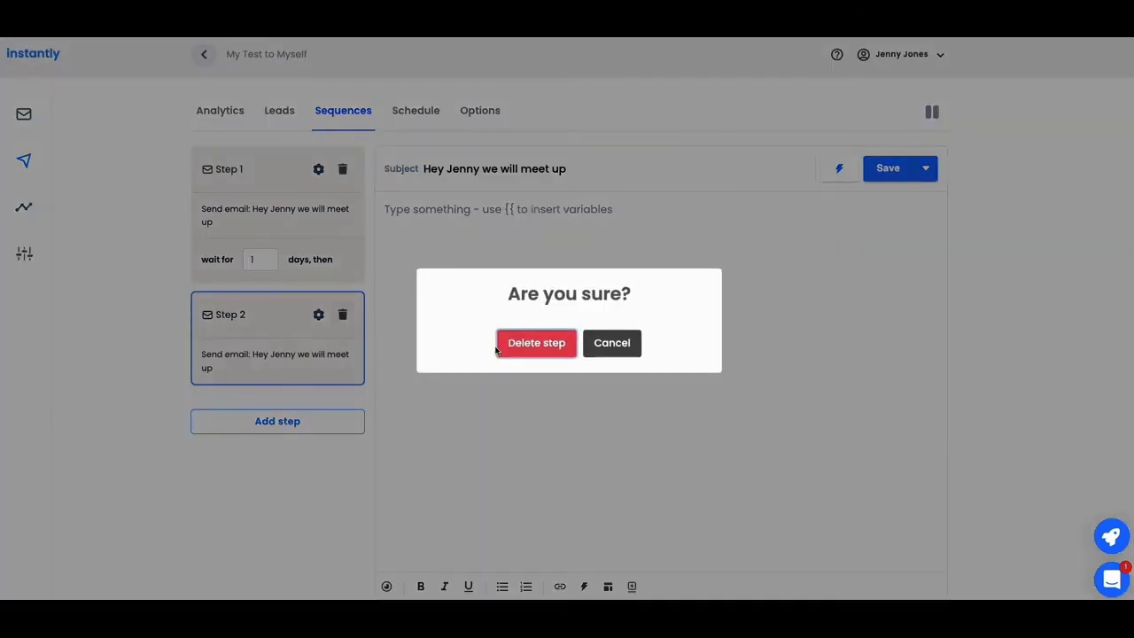
left_click(498, 348)
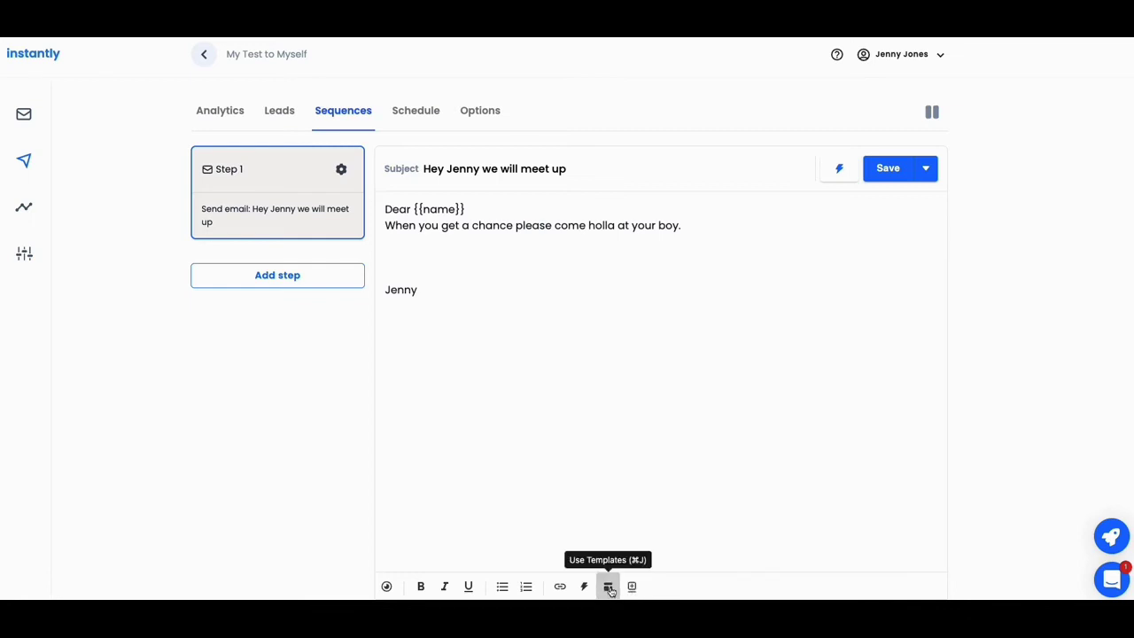
Browse the email templates, preview the Incredible results template under Coaching, and close the library without using one
left_click(608, 587)
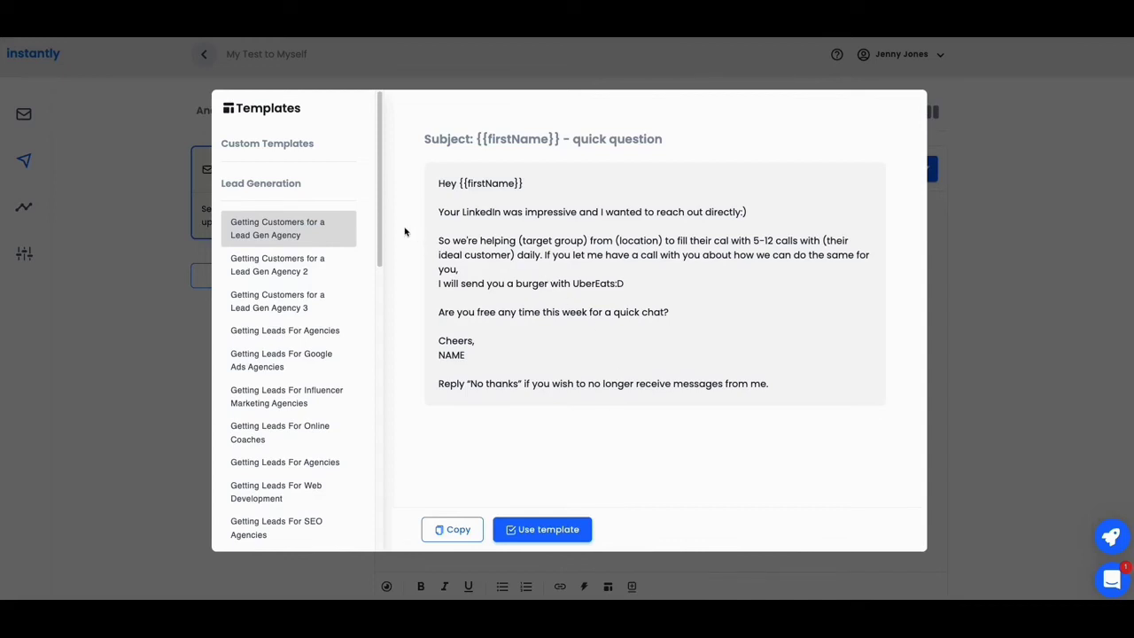
scroll(354, 244, "down", 2)
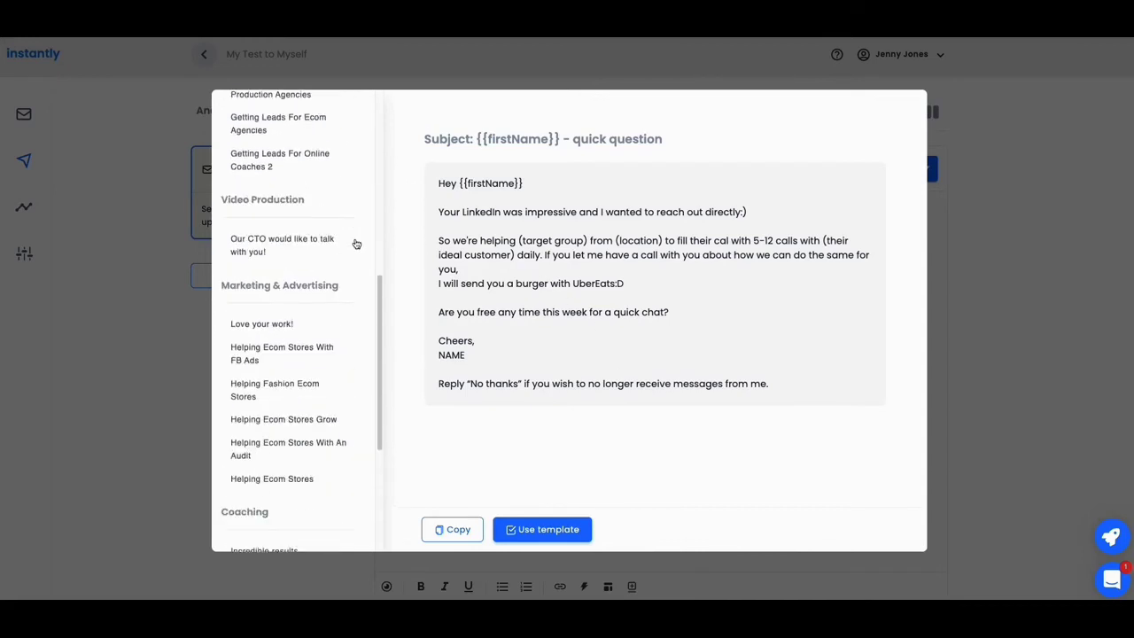
scroll(355, 243, "down", 5)
scroll(346, 235, "down", 3)
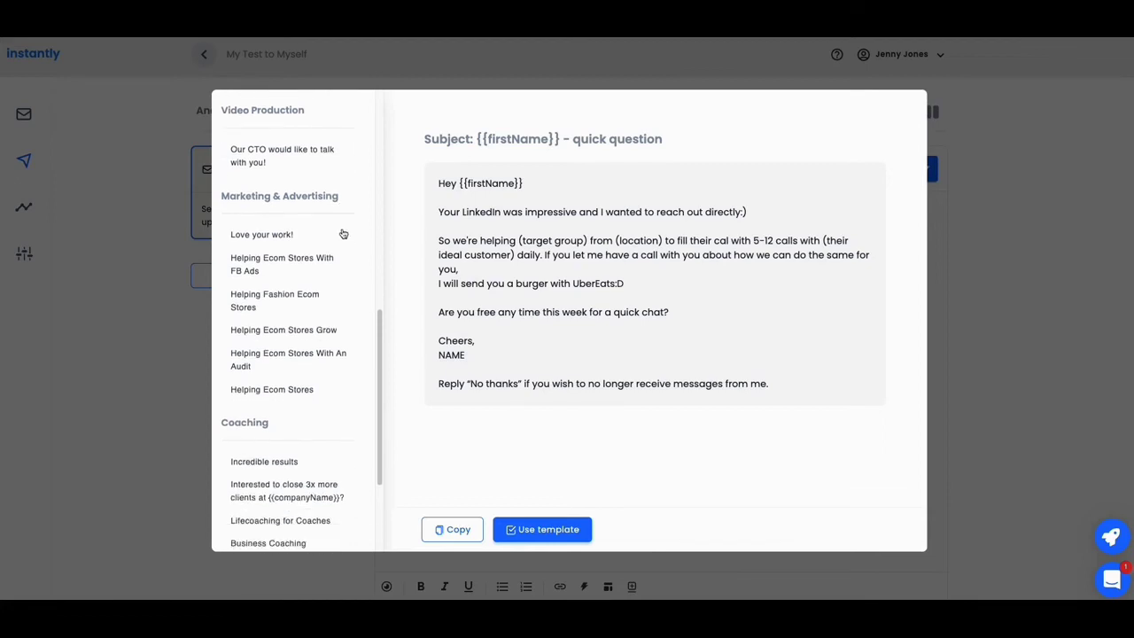
scroll(346, 261, "down", 2)
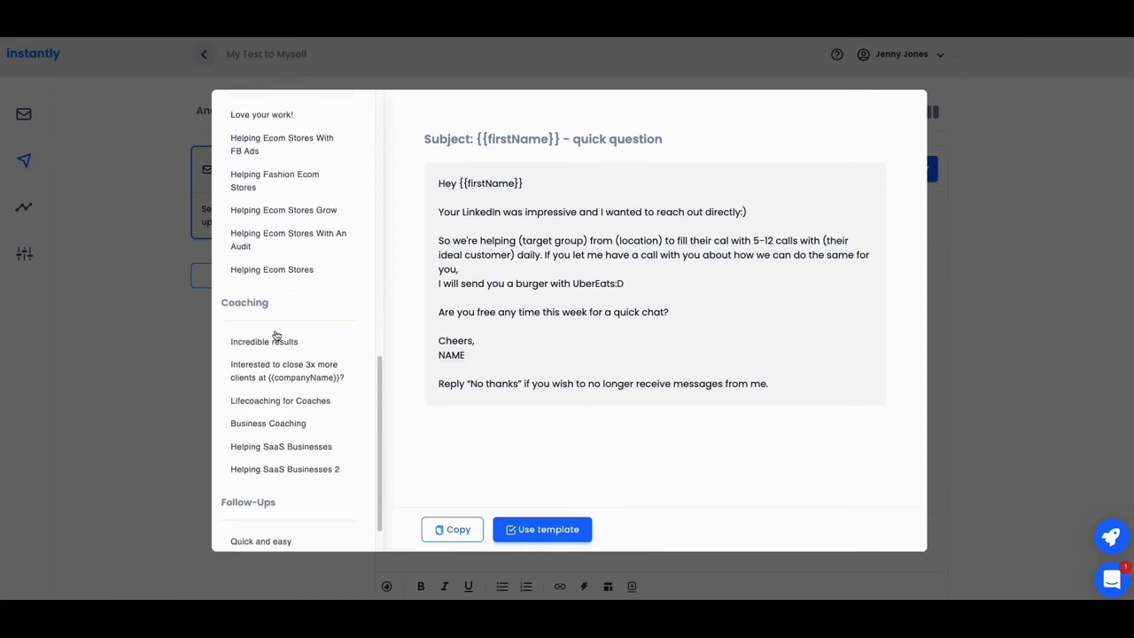
left_click(275, 341)
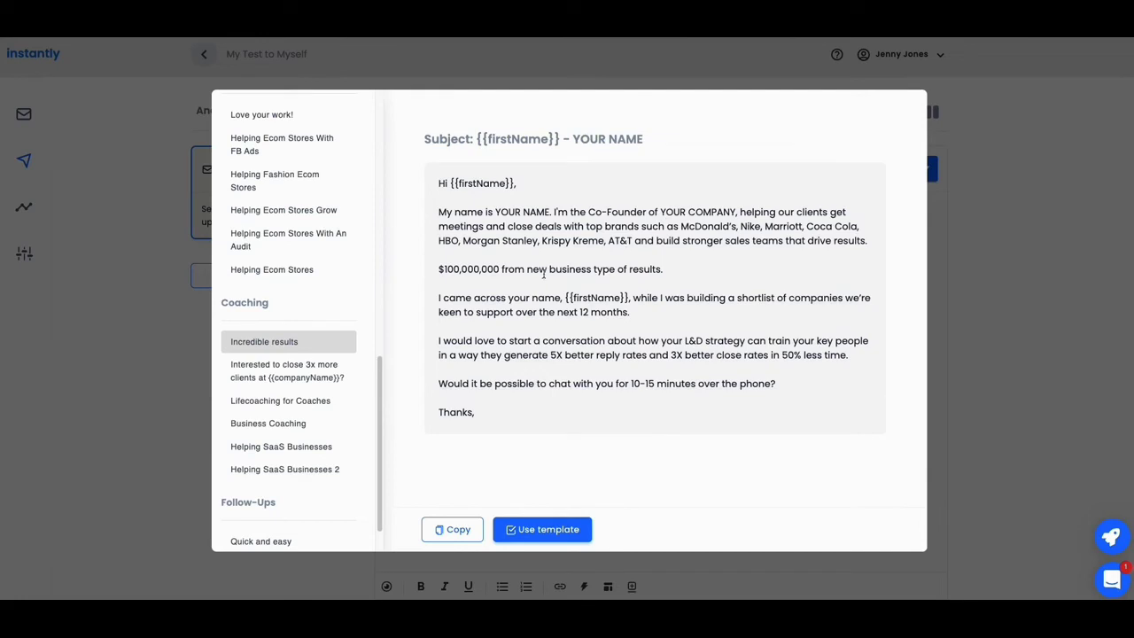
scroll(319, 486, "down", 1)
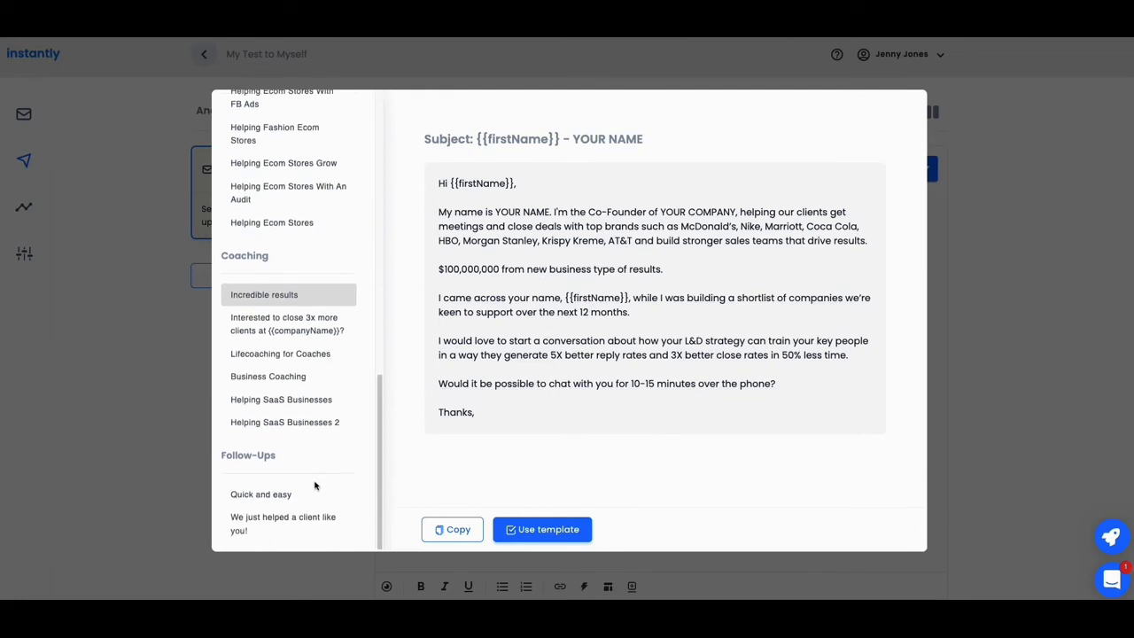
scroll(293, 502, "up", 2)
scroll(292, 503, "up", 10)
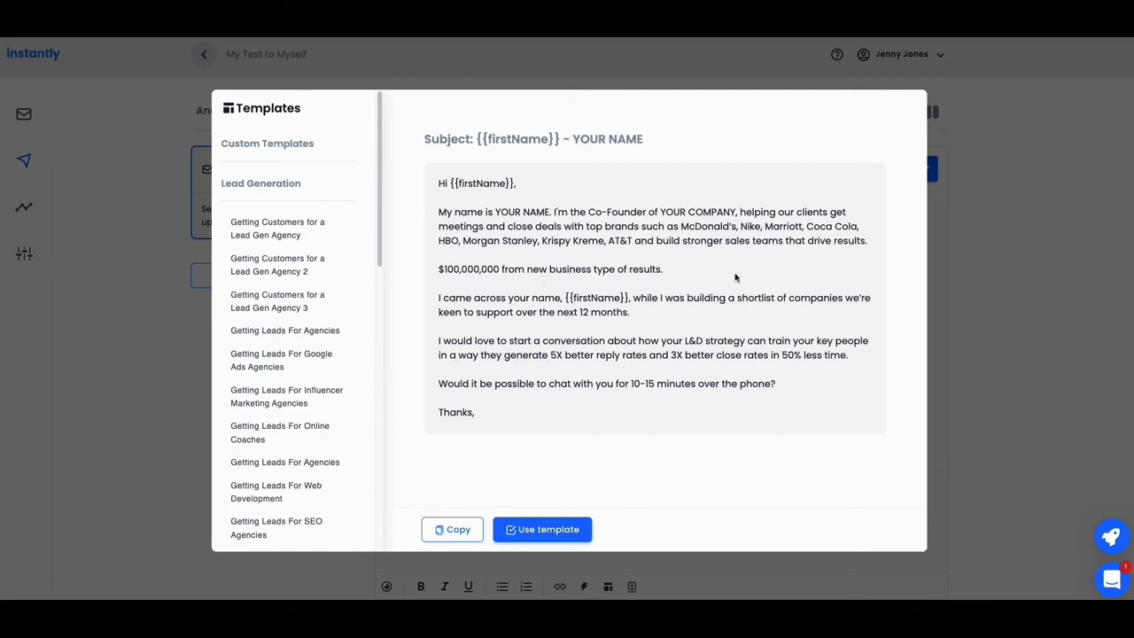
left_click(955, 415)
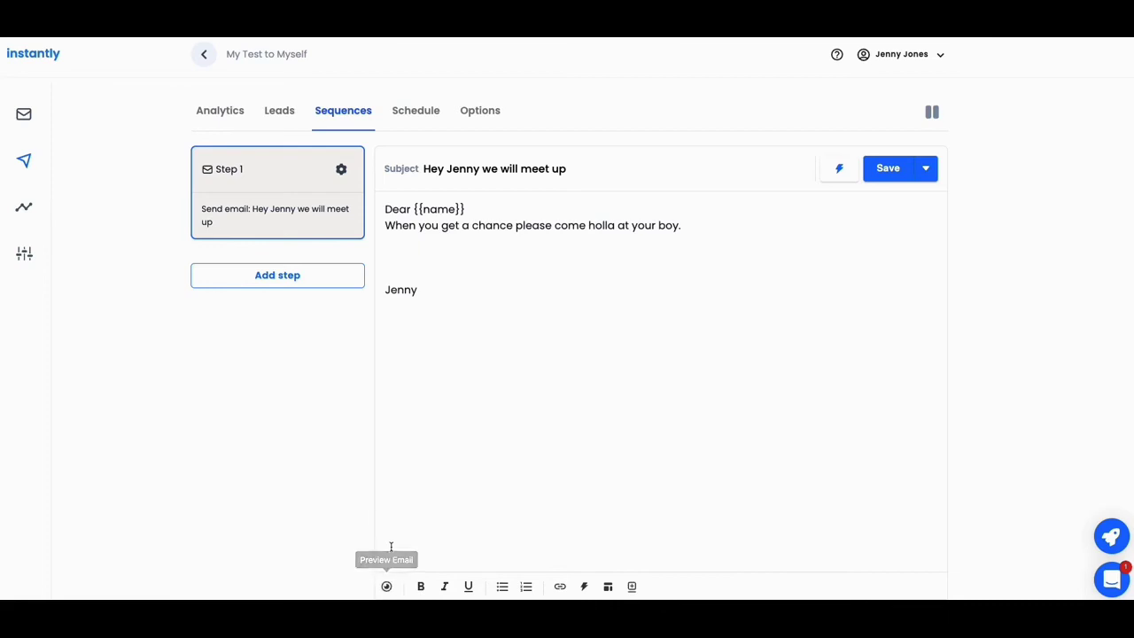
Preview the step 1 email and close the preview without sending a test
left_click(386, 587)
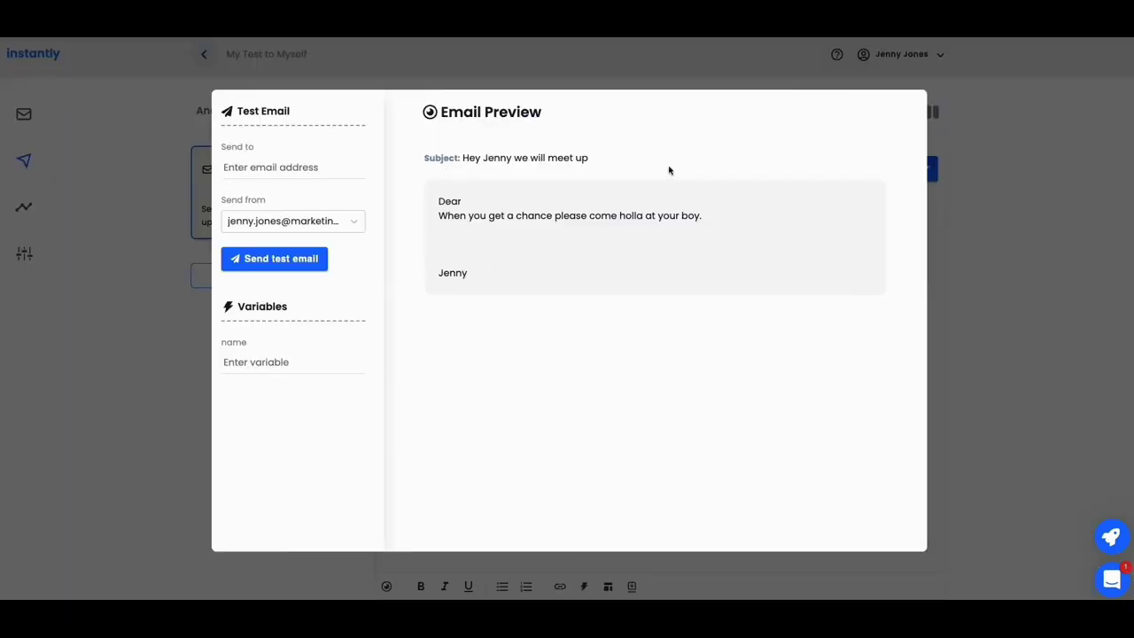
left_click(352, 571)
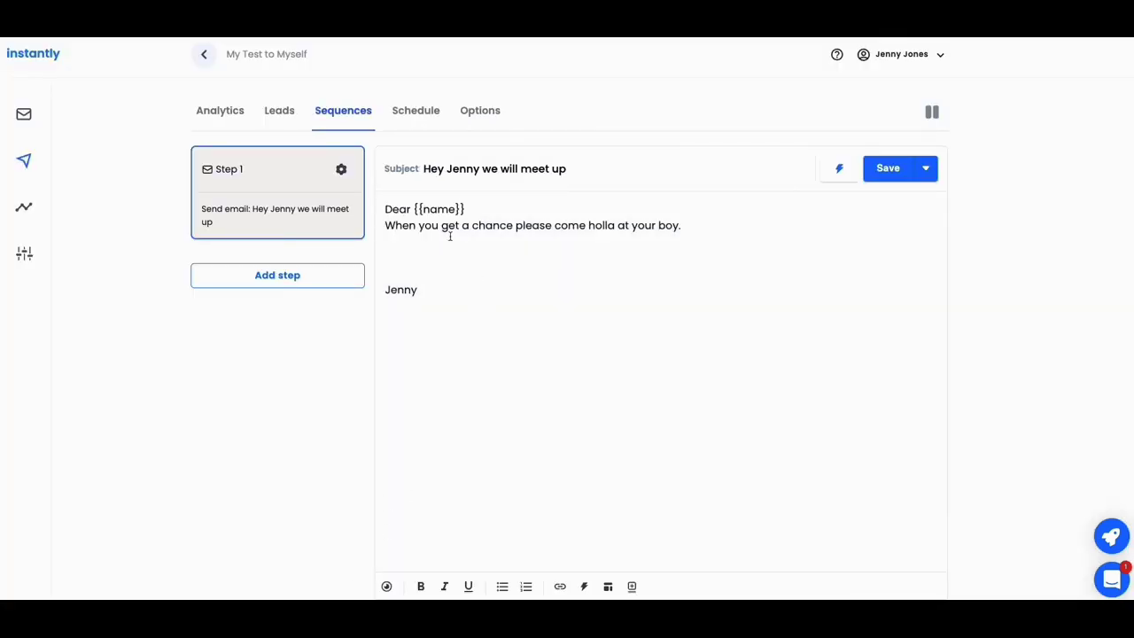
Exclude Monday, Wednesday and Friday from the sending days of the campaign's New schedule
left_click(424, 116)
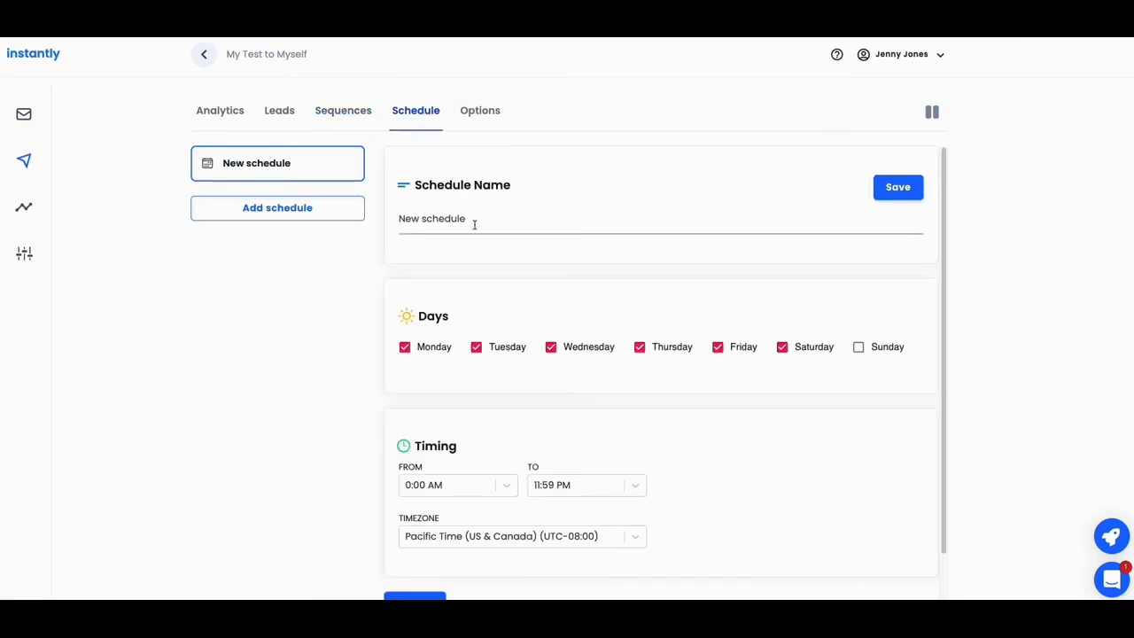
scroll(483, 228, "down", 1)
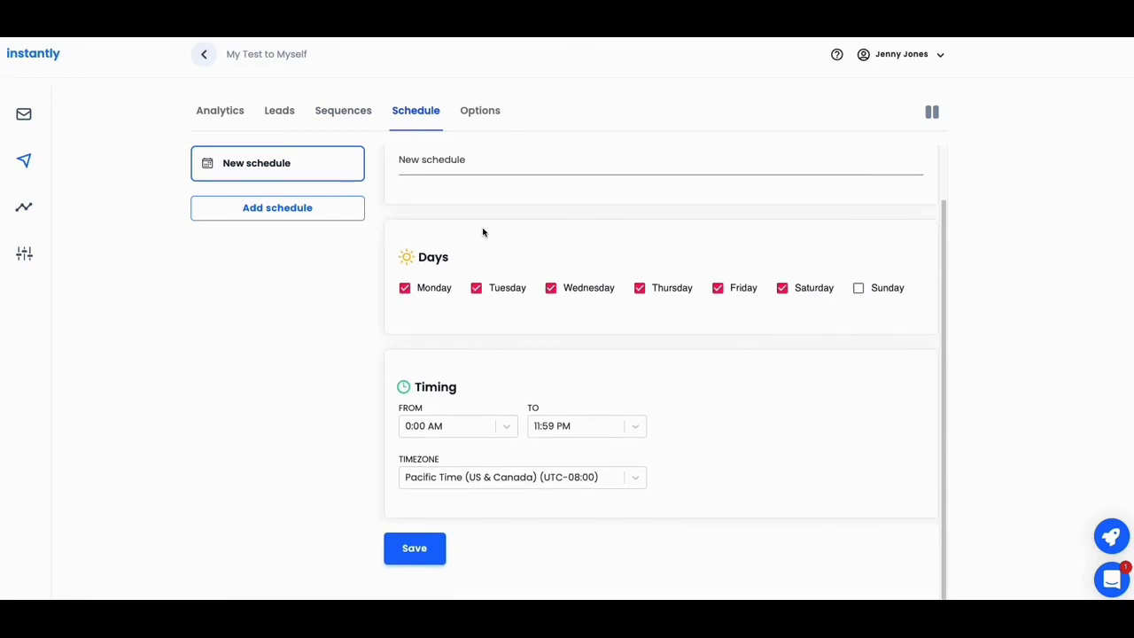
scroll(483, 232, "up", 1)
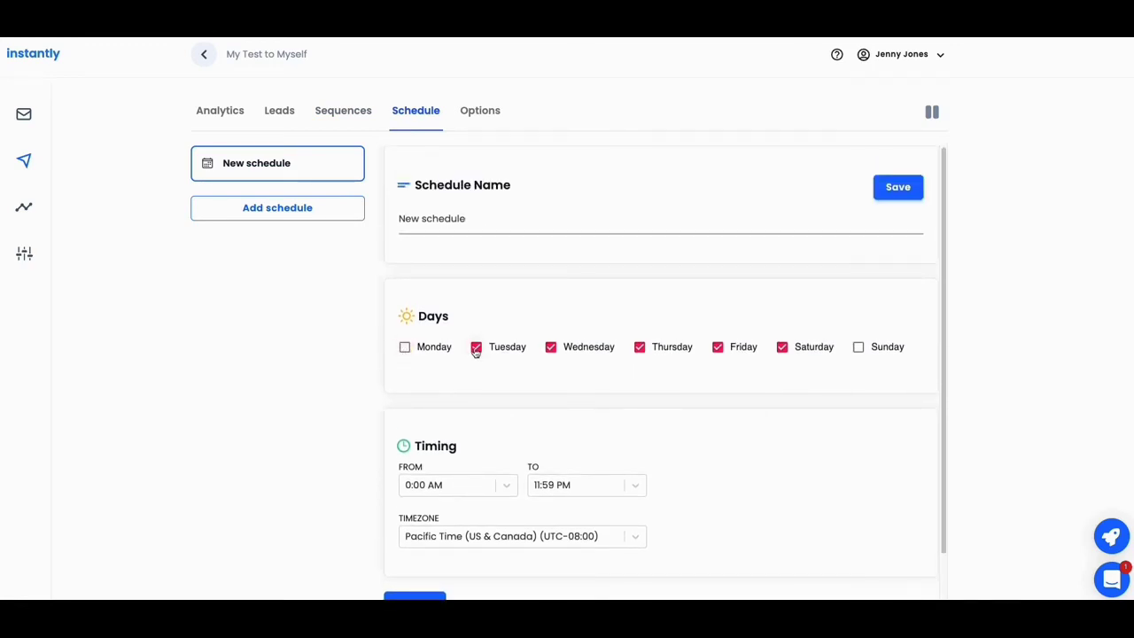
left_click(551, 348)
left_click(718, 349)
scroll(689, 377, "down", 2)
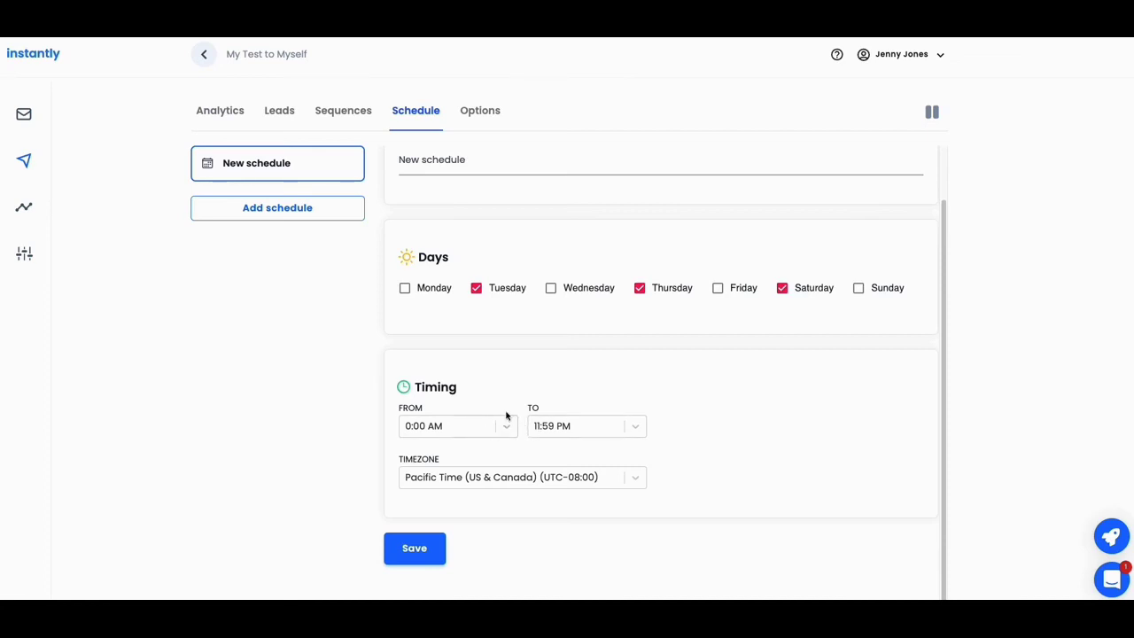
scroll(475, 234, "up", 2)
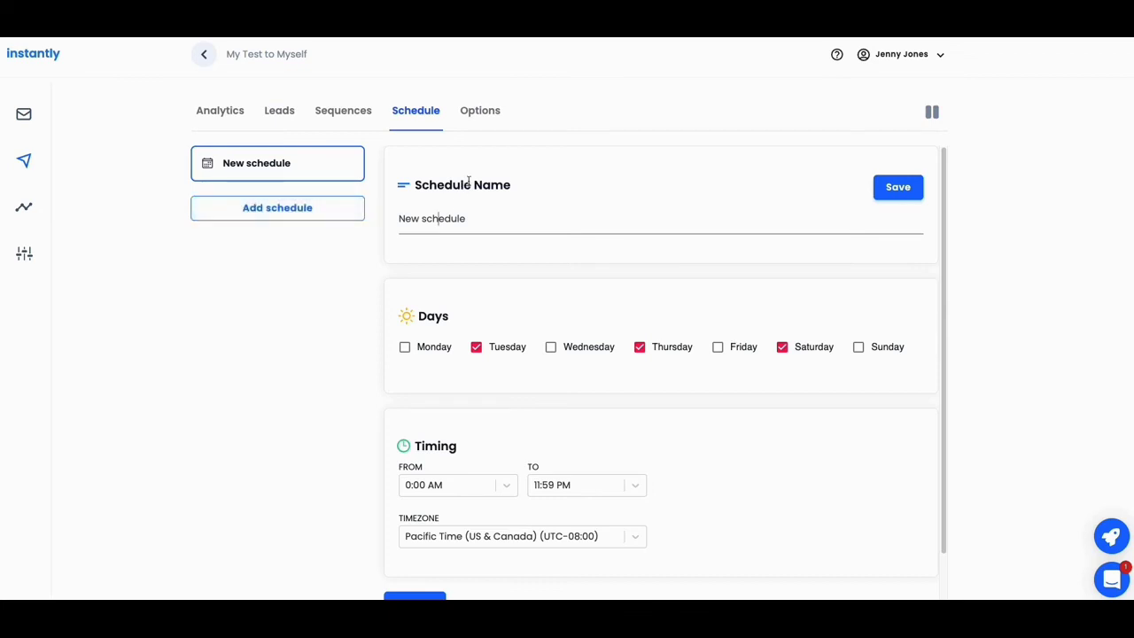
left_click(438, 218)
scroll(440, 270, "down", 1)
scroll(439, 266, "up", 1)
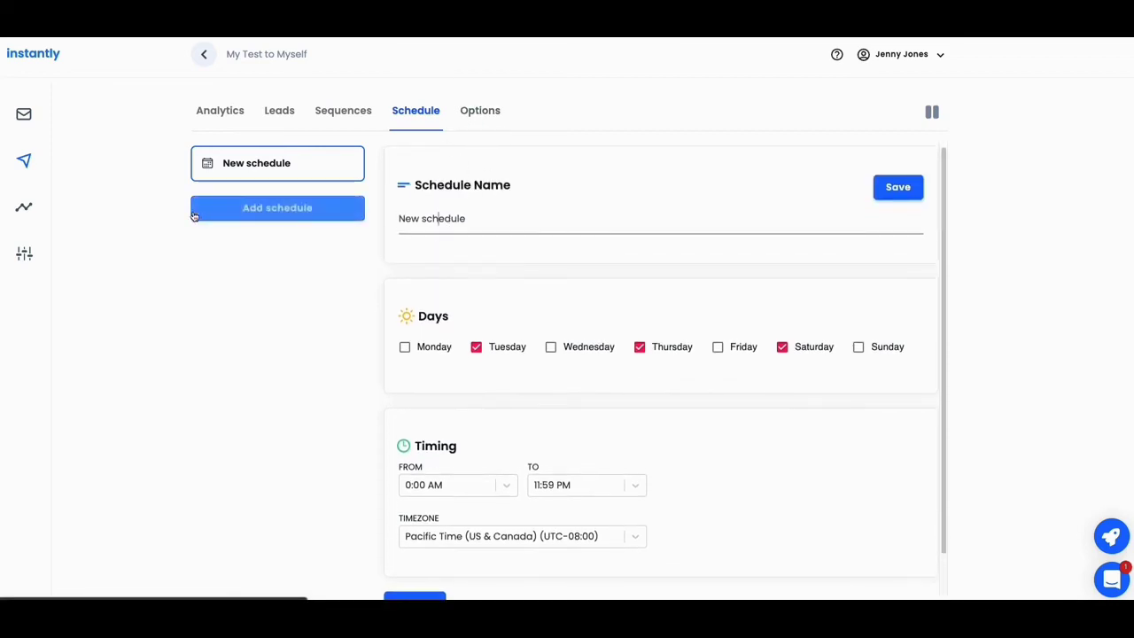
Review the campaign's sending options from the sending account down to the daily sending limit
left_click(480, 110)
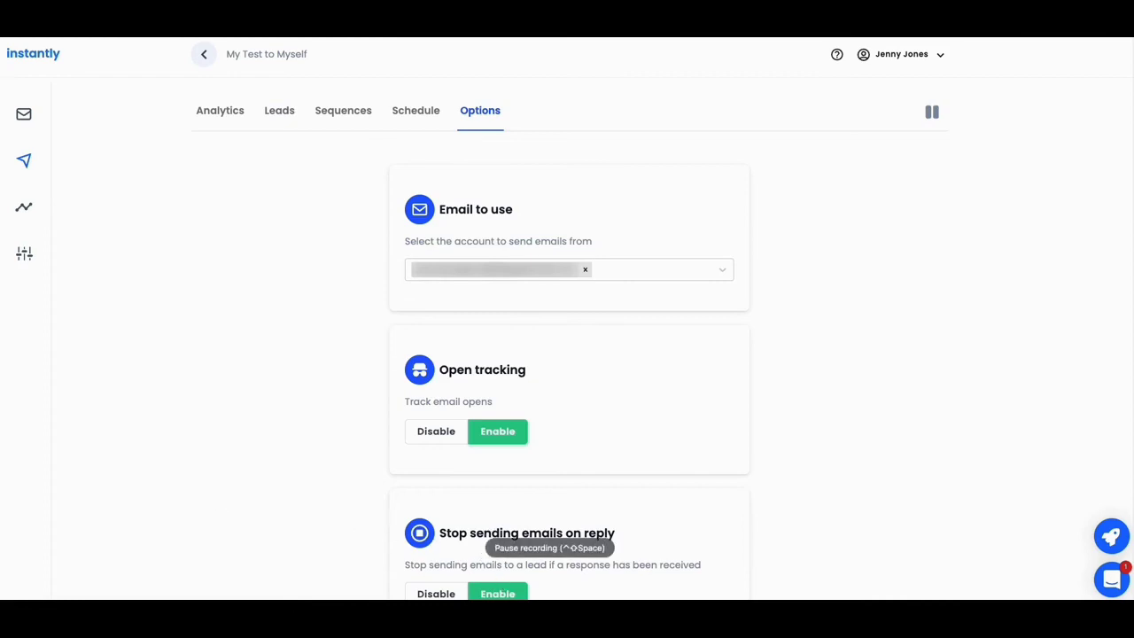
scroll(567, 355, "down", 5)
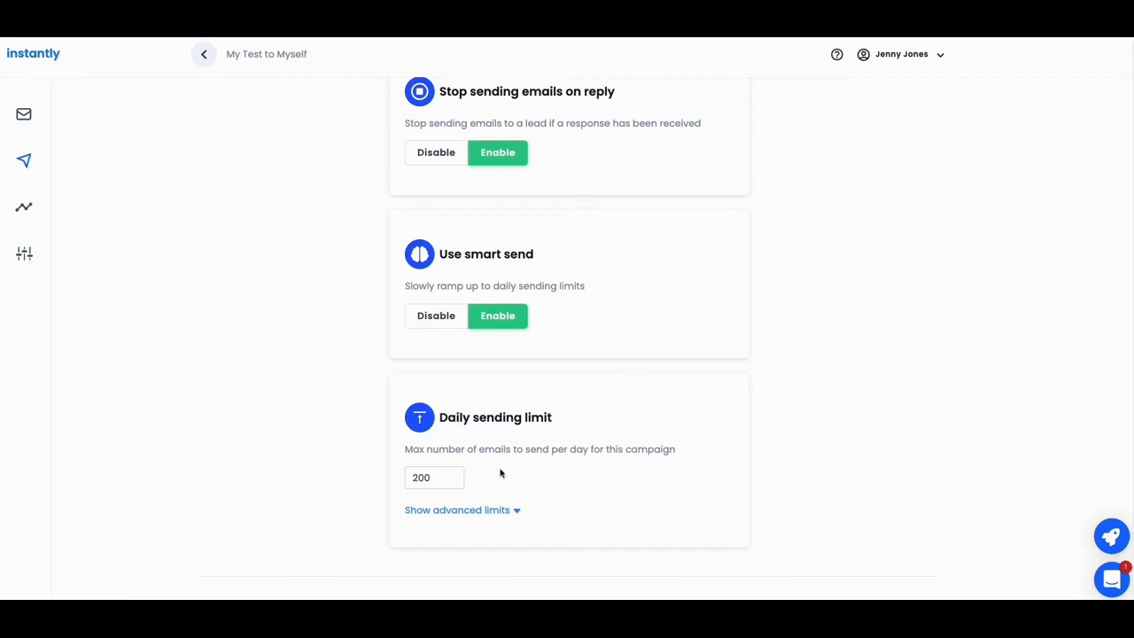
Show the advanced limits under the daily sending limit, leave the new-leads-per-day limit blank, and save the campaign options
left_click(480, 513)
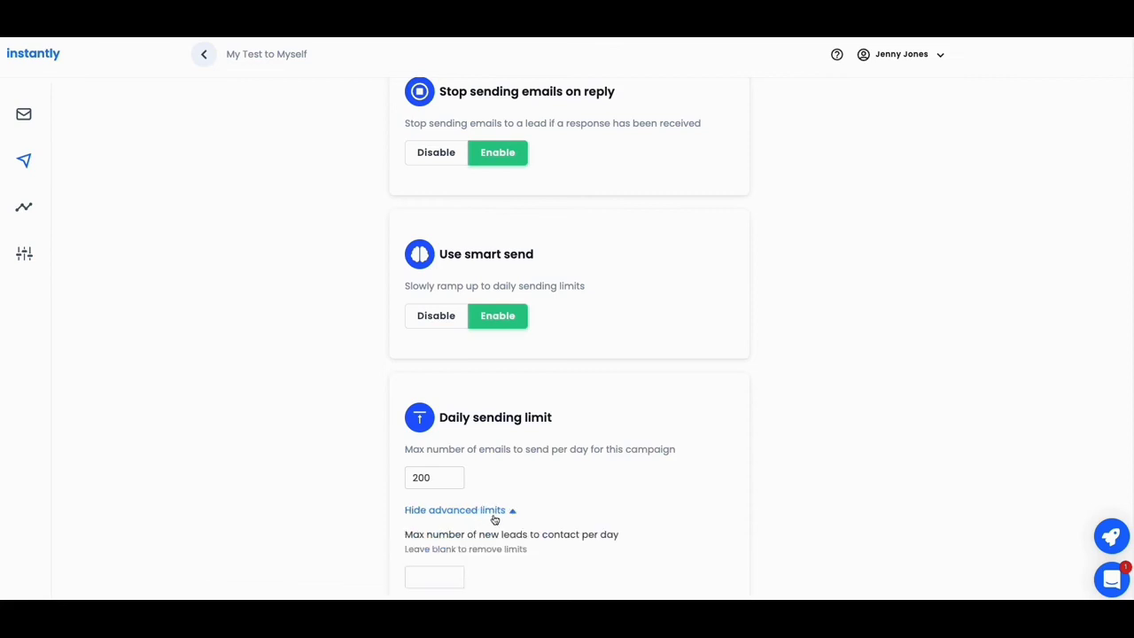
scroll(494, 519, "down", 1)
scroll(495, 519, "down", 1)
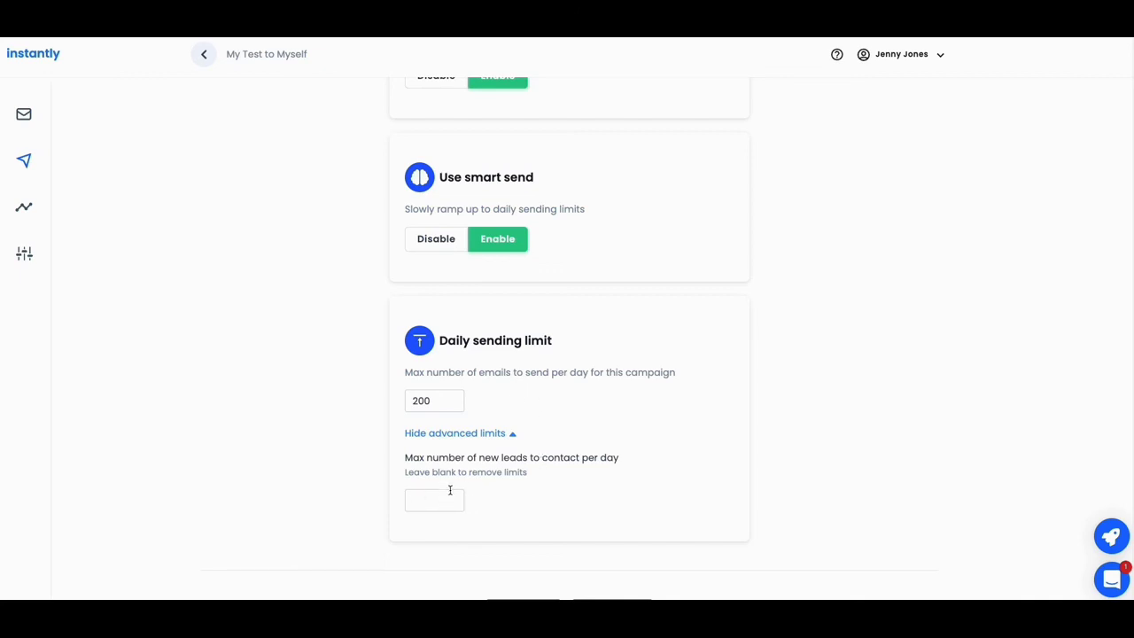
scroll(450, 490, "down", 1)
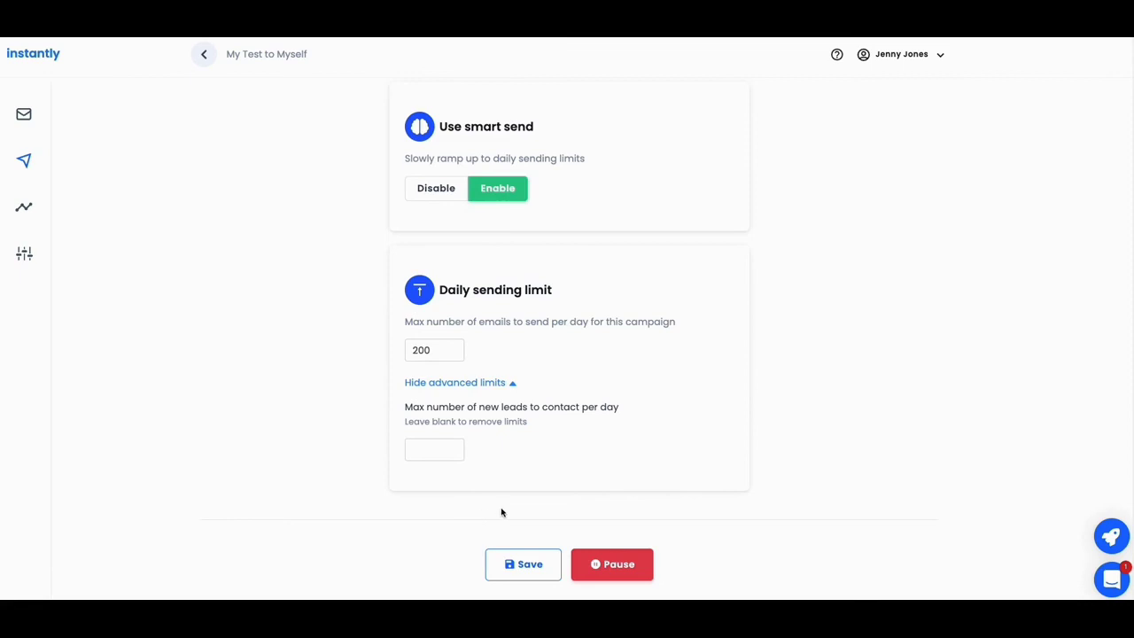
left_click(535, 561)
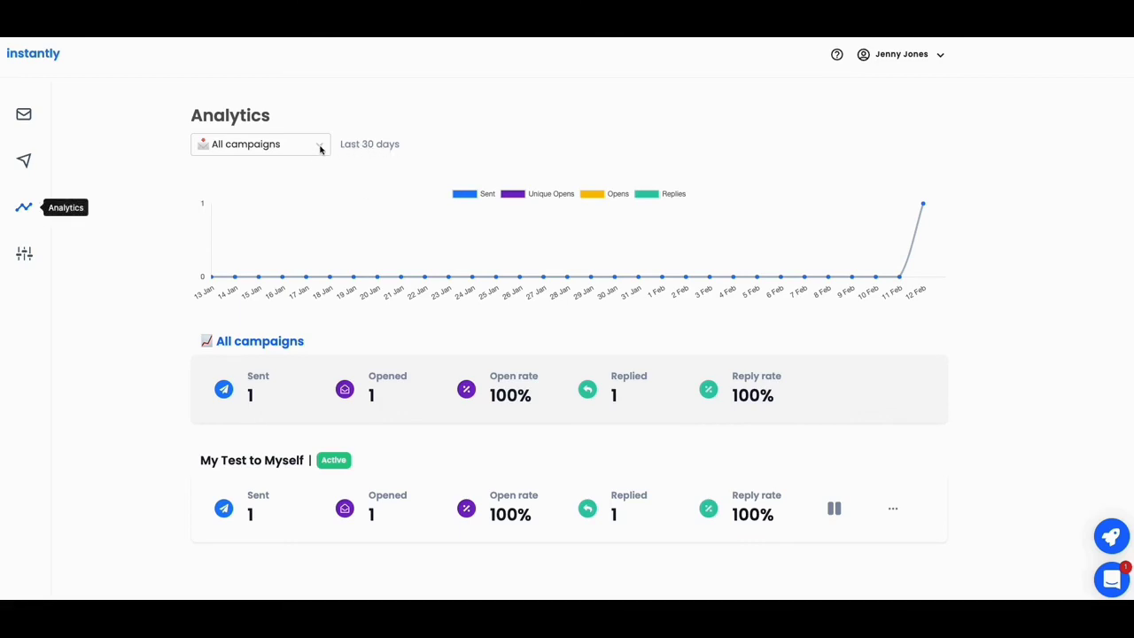
Check the campaign filter choices in the analytics, keep All campaigns selected, and examine the activity chart
left_click(320, 147)
left_click(320, 148)
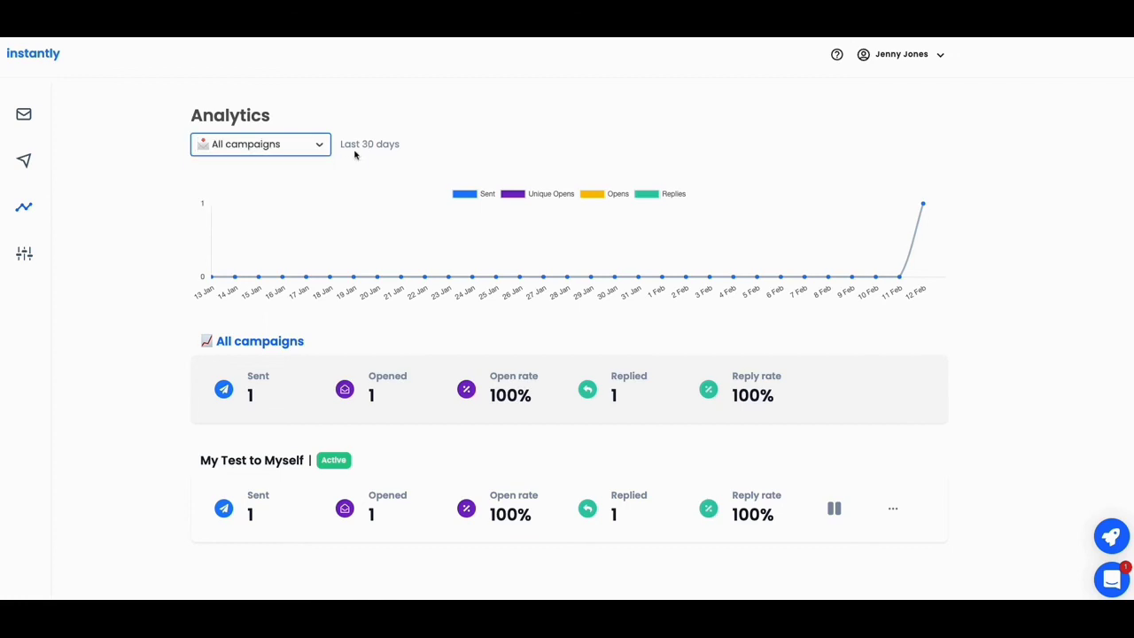
mouse_move(550, 230)
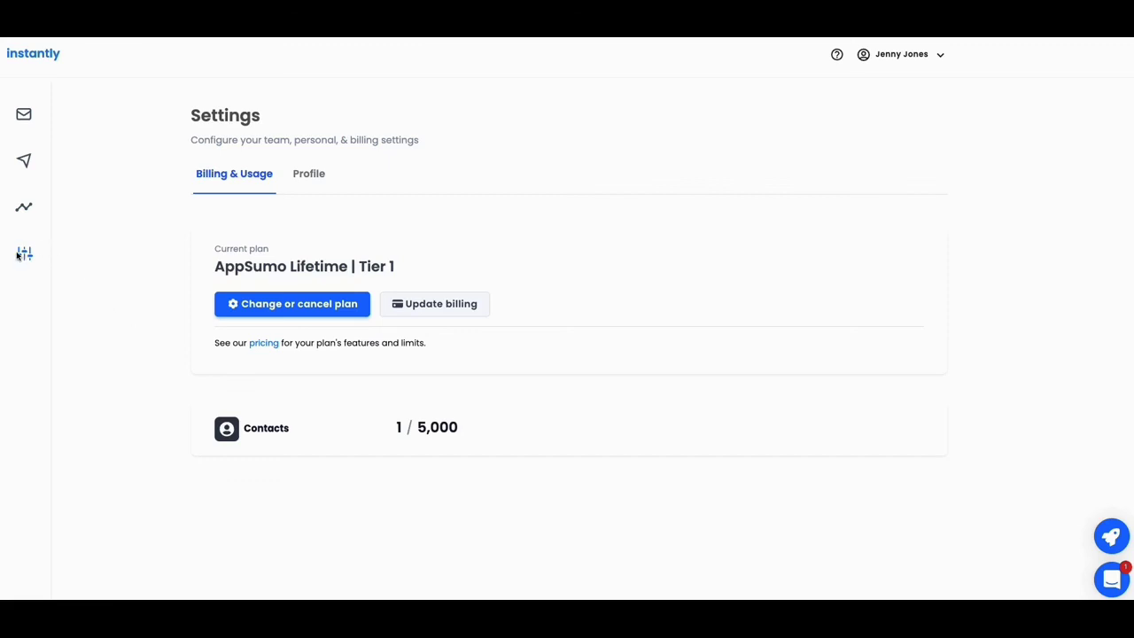
Return from the settings to the analytics and inspect the daily sent, opens and replies figures on the late January chart points
left_click(18, 216)
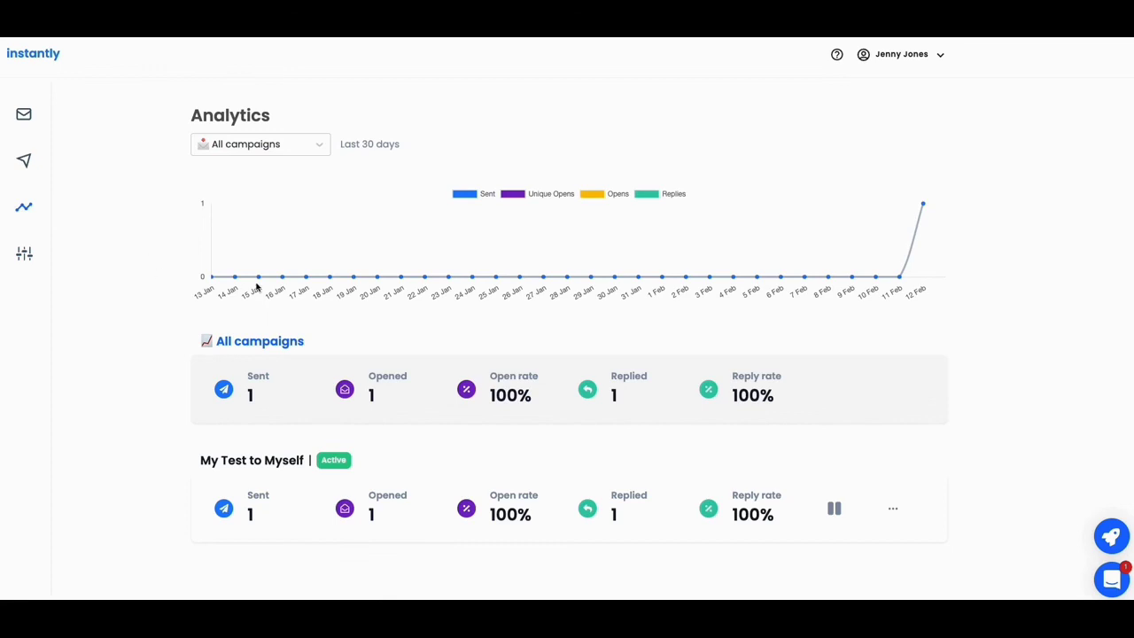
mouse_move(254, 254)
mouse_move(297, 280)
mouse_move(432, 281)
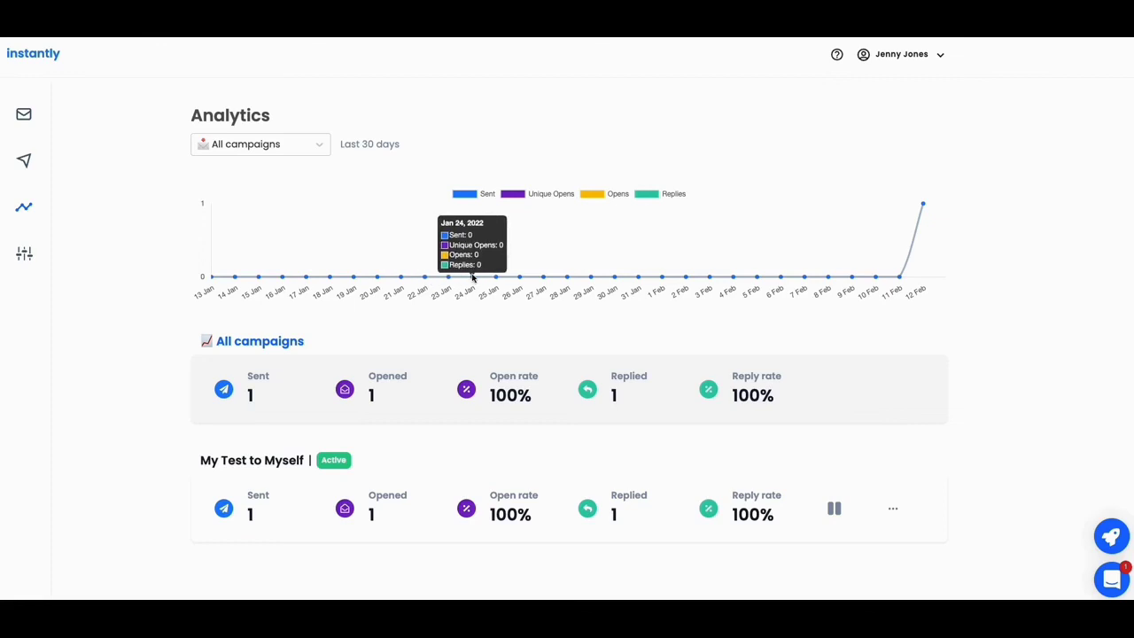
mouse_move(514, 275)
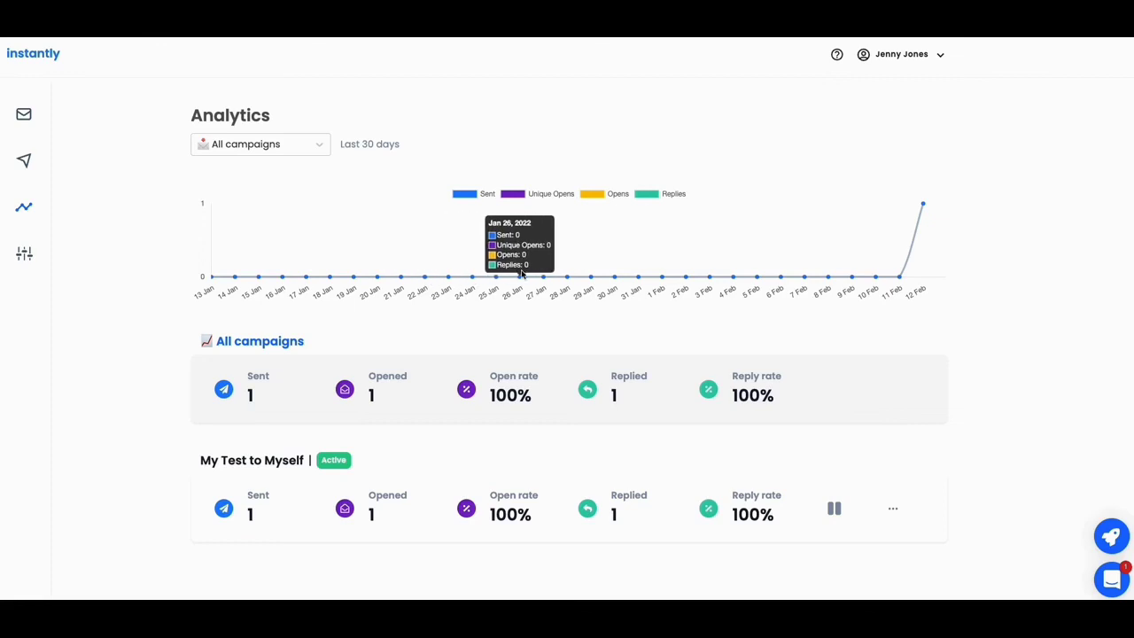